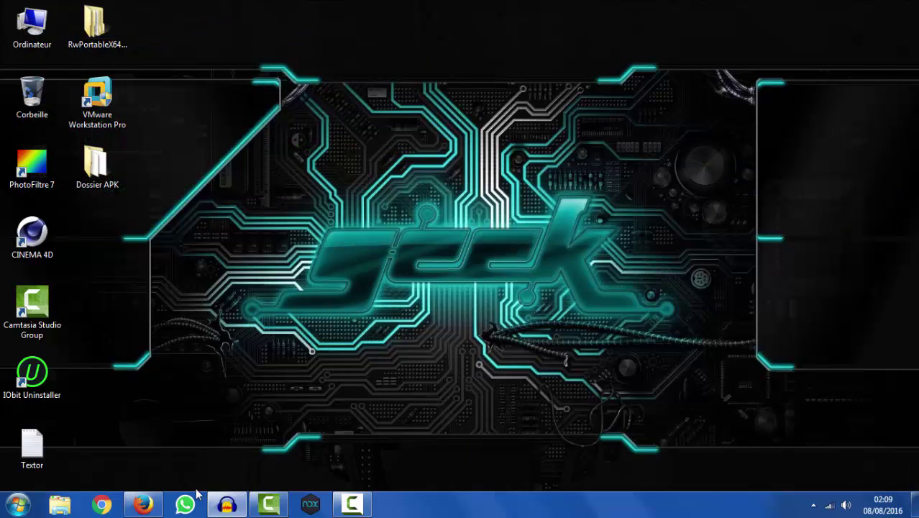
- In Firefox, download the PokemonGo-Bot repository from GitHub as a ZIP and save the file
left_click(144, 504)
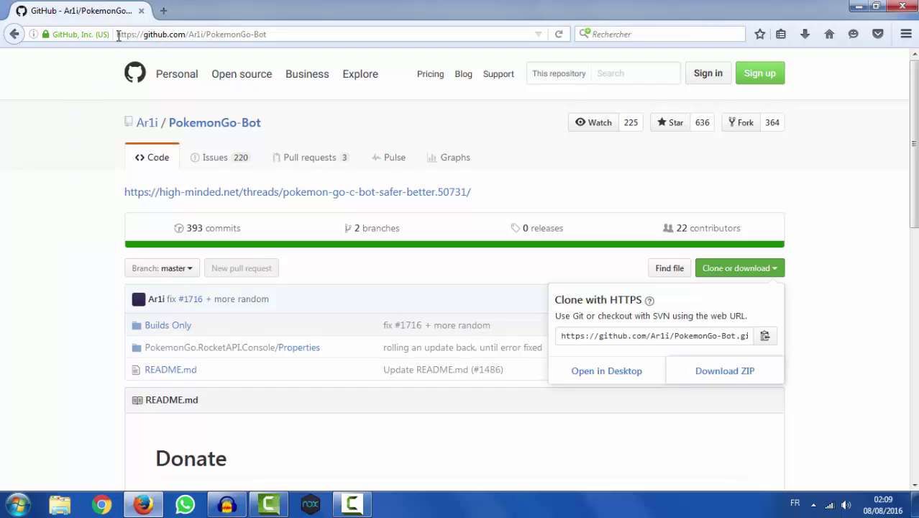
left_click_drag(119, 36, 288, 28)
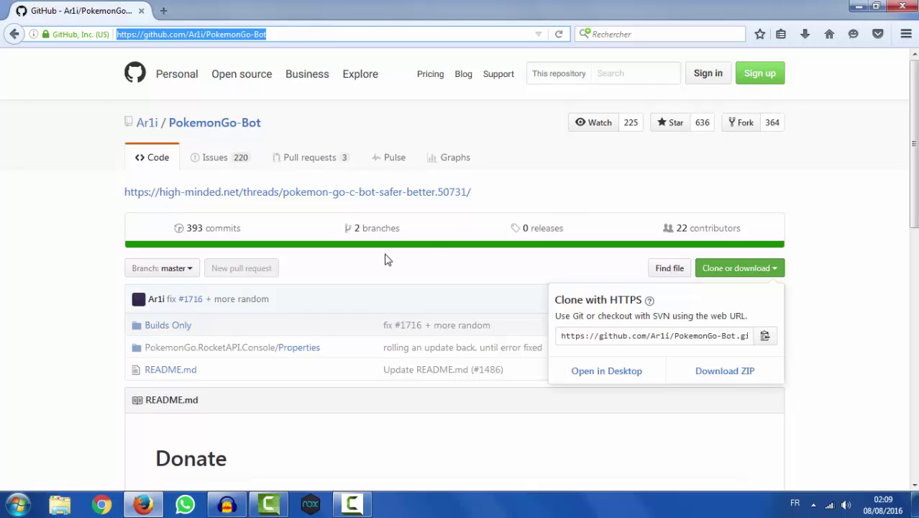
left_click(755, 269)
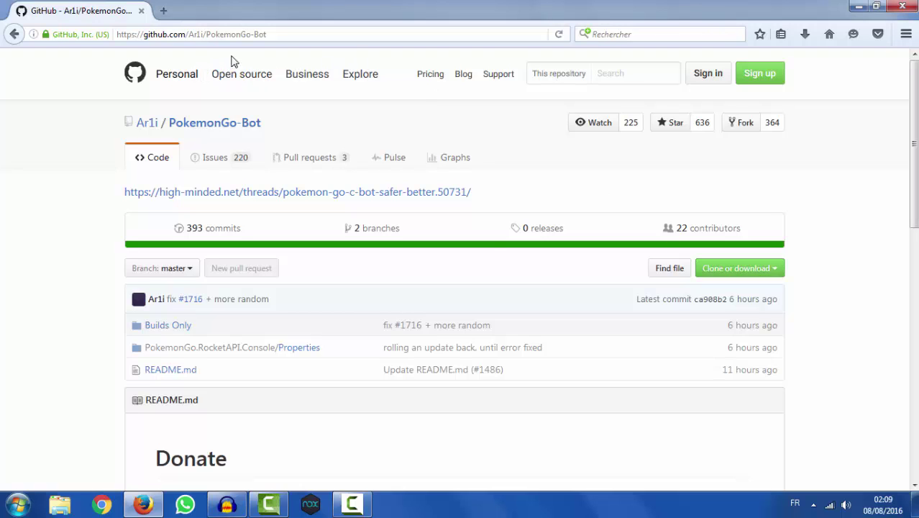
left_click(723, 274)
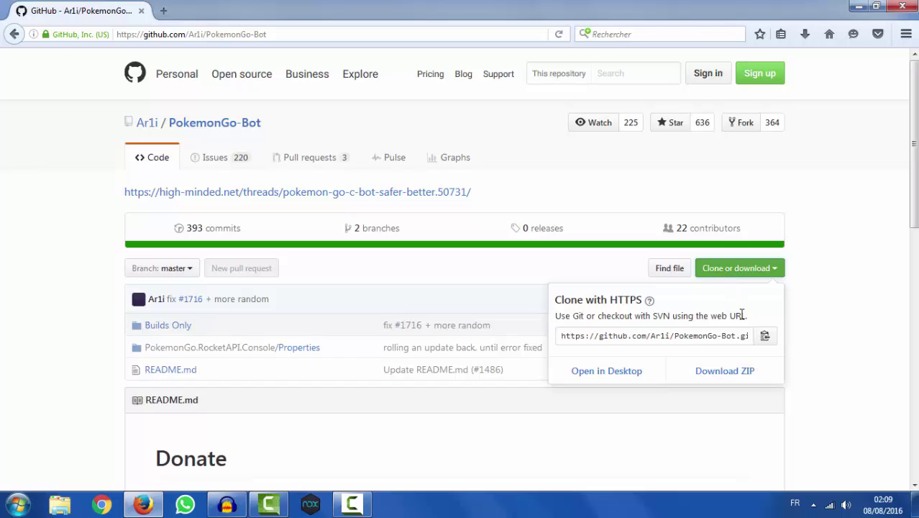
left_click(728, 379)
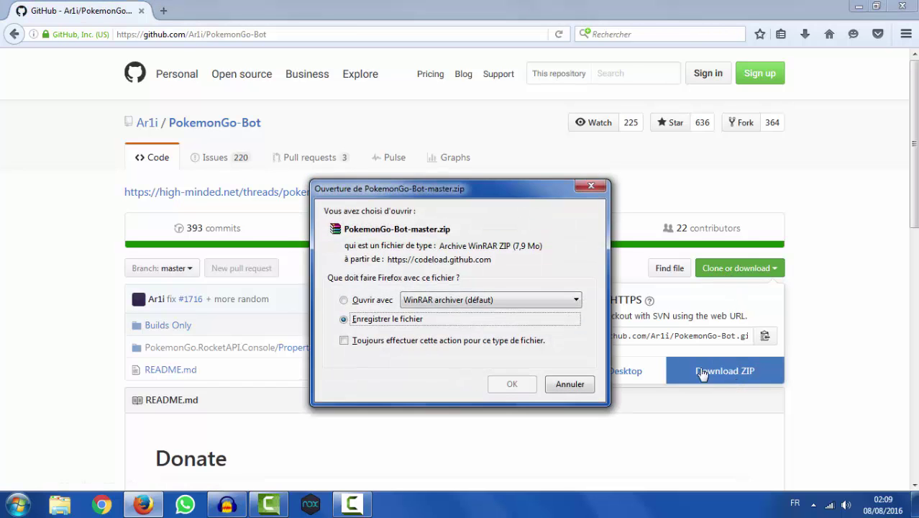
left_click(507, 384)
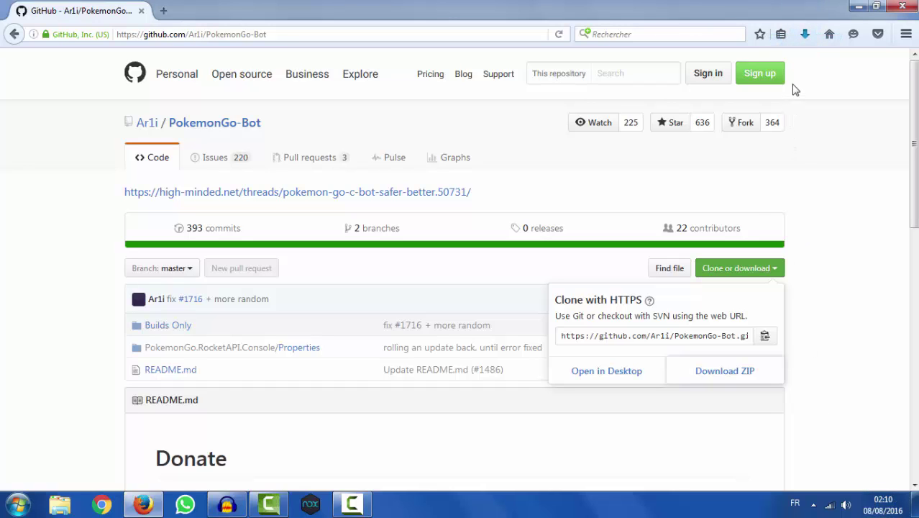
- Open the newly downloaded ZIP, extract its PokemonGo-Bot master folder to the desktop and close the archive
left_click(804, 39)
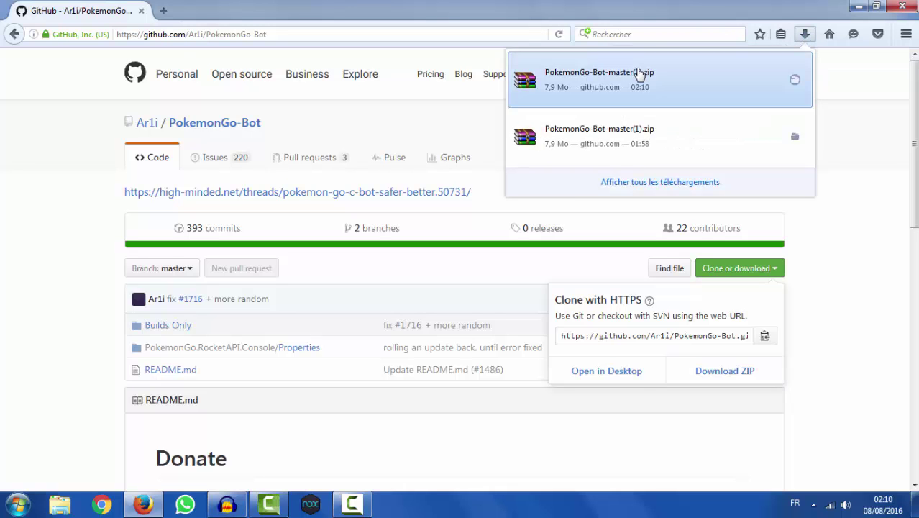
left_click(599, 80)
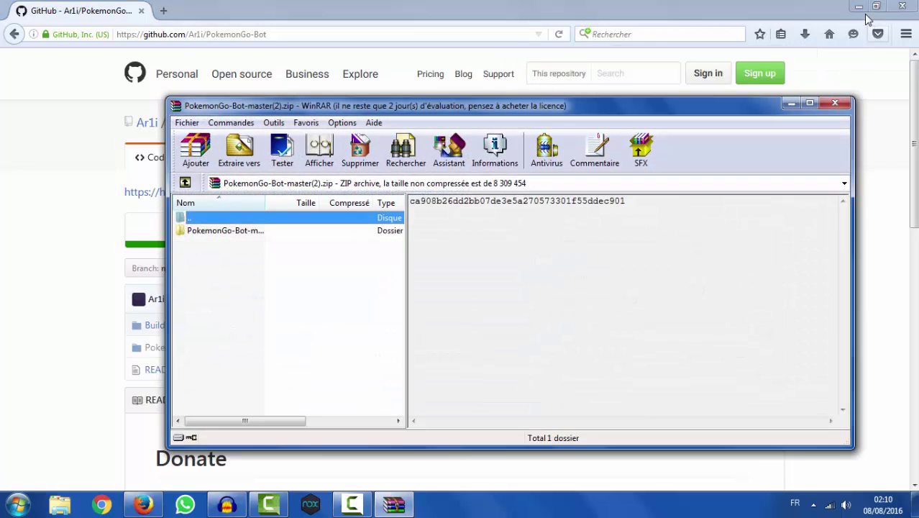
left_click(857, 9)
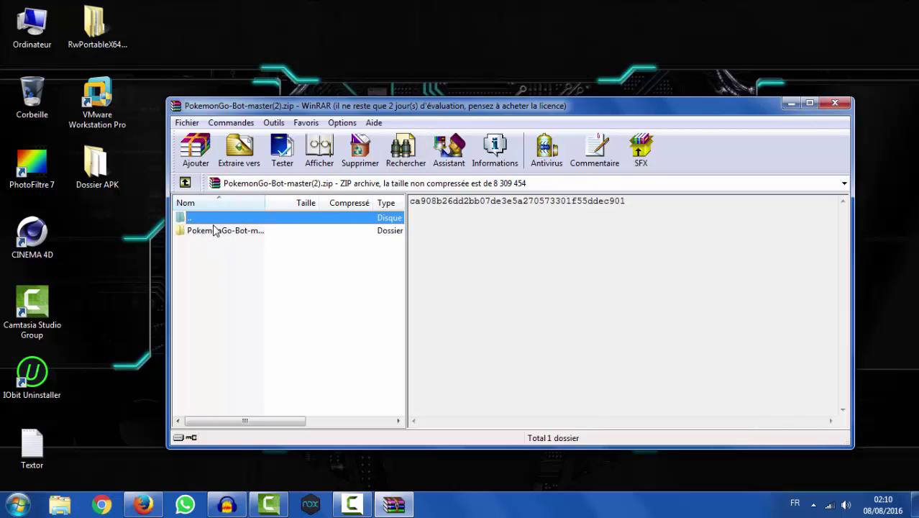
left_click_drag(201, 233, 100, 233)
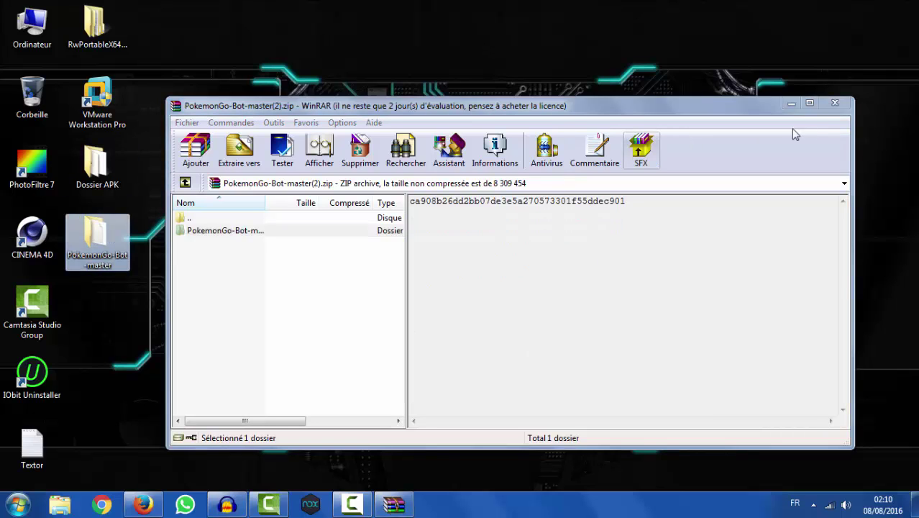
left_click(835, 104)
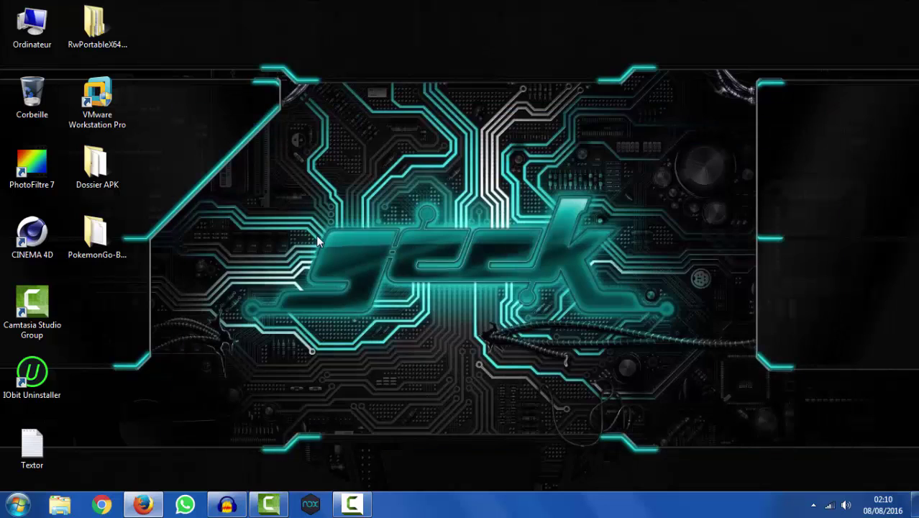
- Extract the Latest Build - 07.08 21.04 archive in the desktop bot folder's Builds Only subfolder into its own folder
double_click(100, 243)
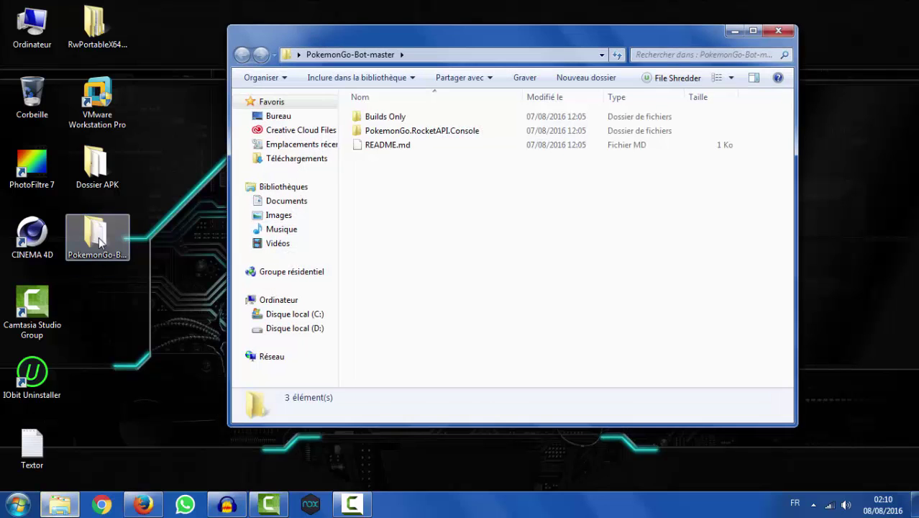
double_click(440, 120)
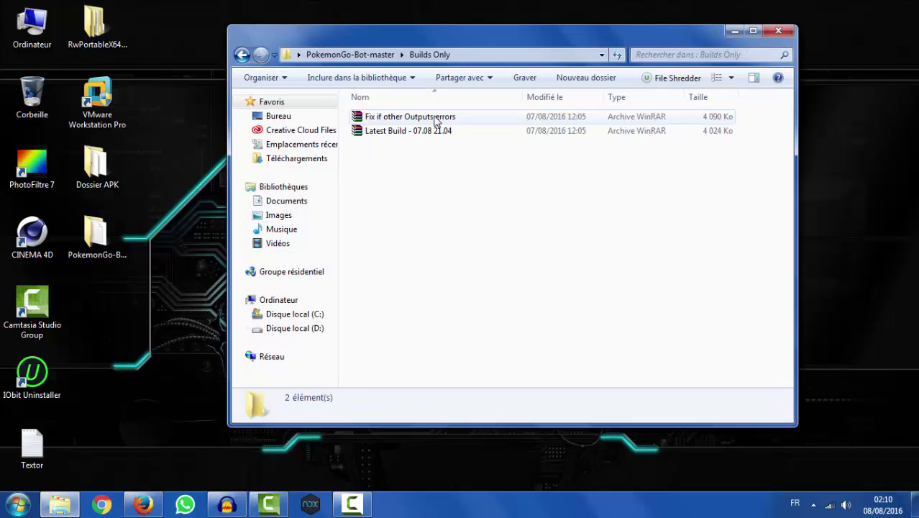
right_click(385, 131)
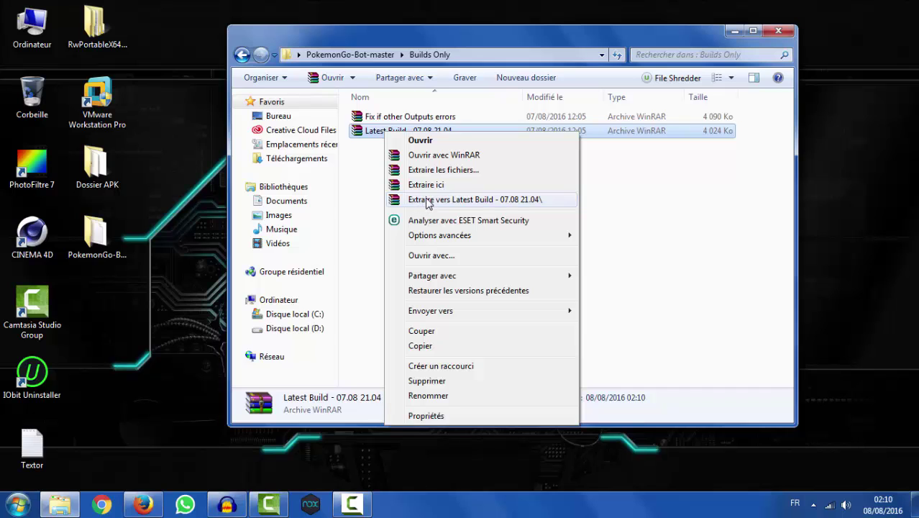
left_click(427, 199)
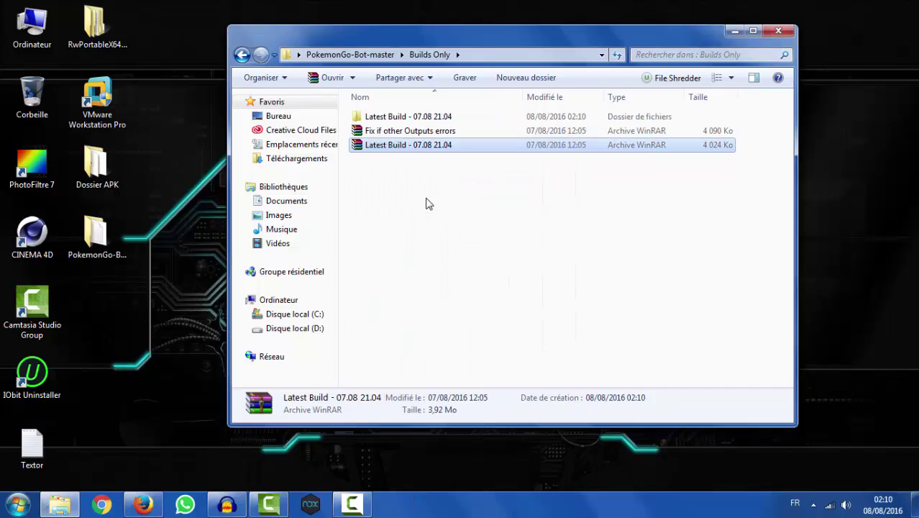
- Run the PokemonGo.RocketAPI.Console application from the extracted Latest Build folder, allow its execution and close the folder window
left_click(372, 119)
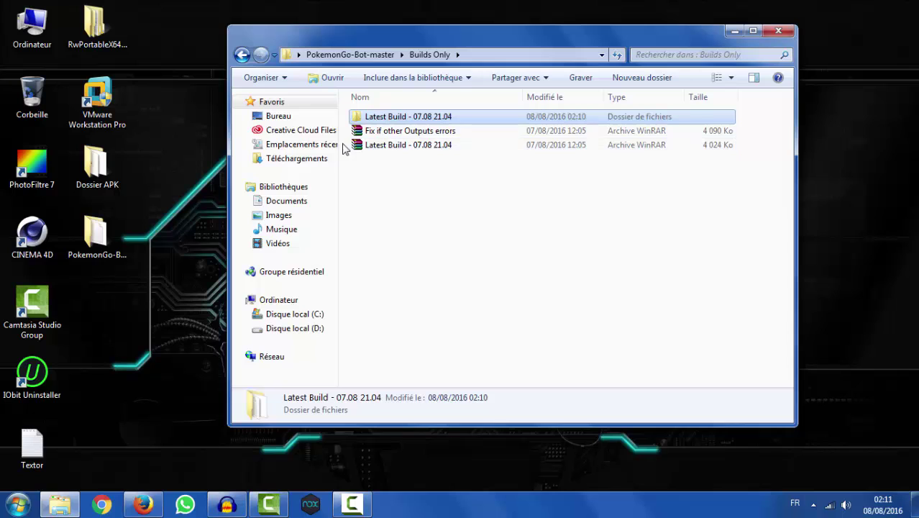
double_click(381, 119)
scroll(461, 156, "down", 6)
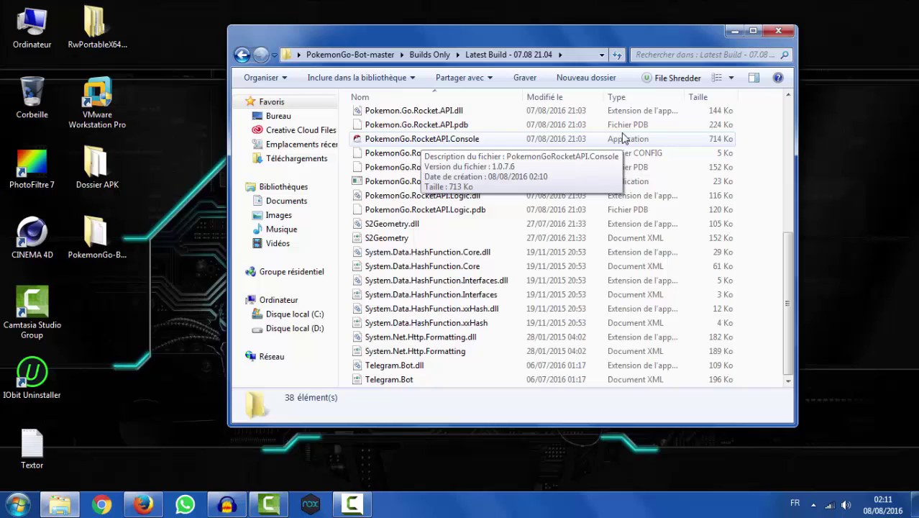
double_click(584, 142)
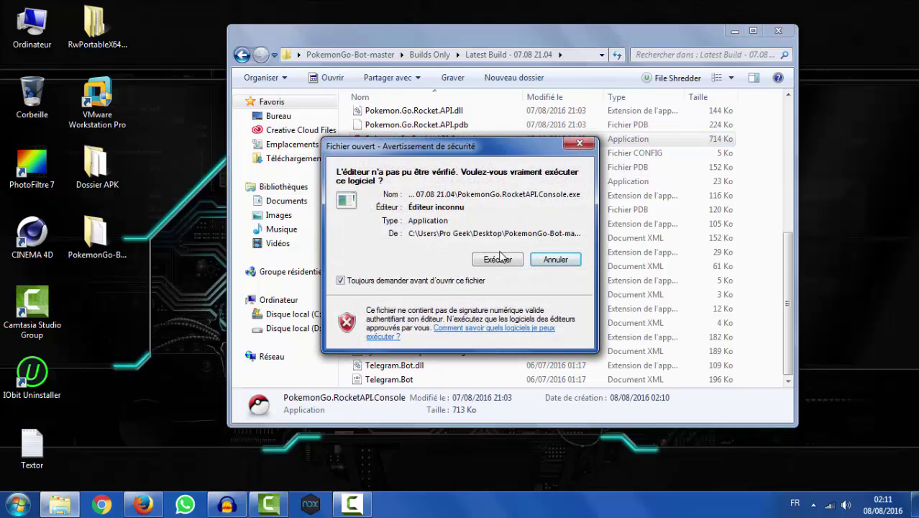
left_click(484, 263)
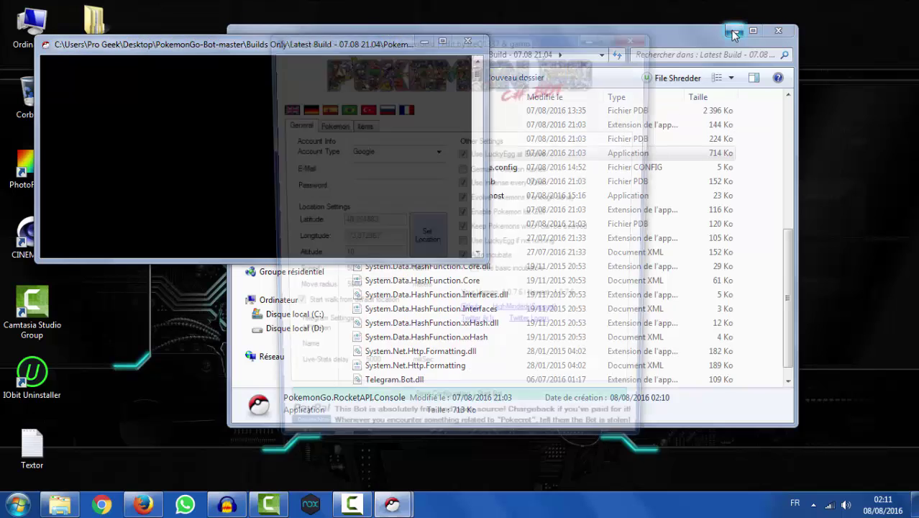
left_click(776, 31)
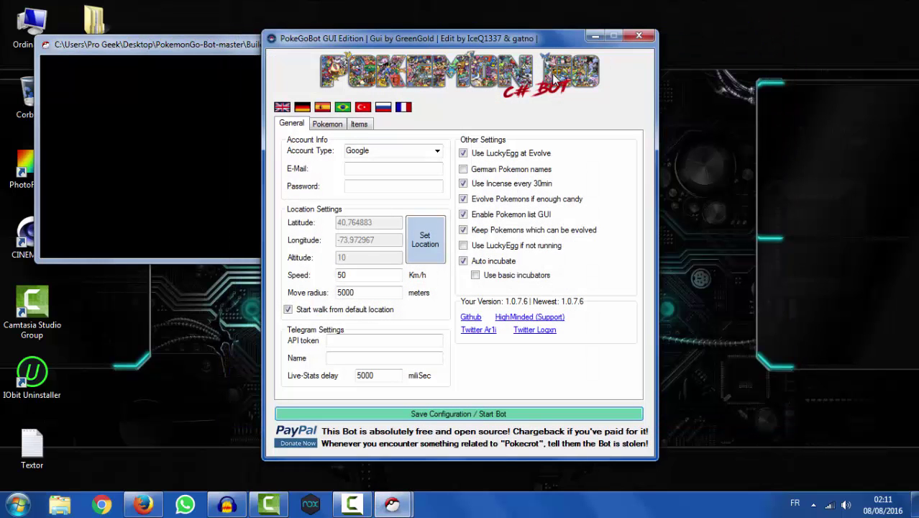
- Place the bot settings window beside the console, turn off Use LuckyEgg at Evolve and enable Use basic incubators
left_click_drag(454, 43, 669, 36)
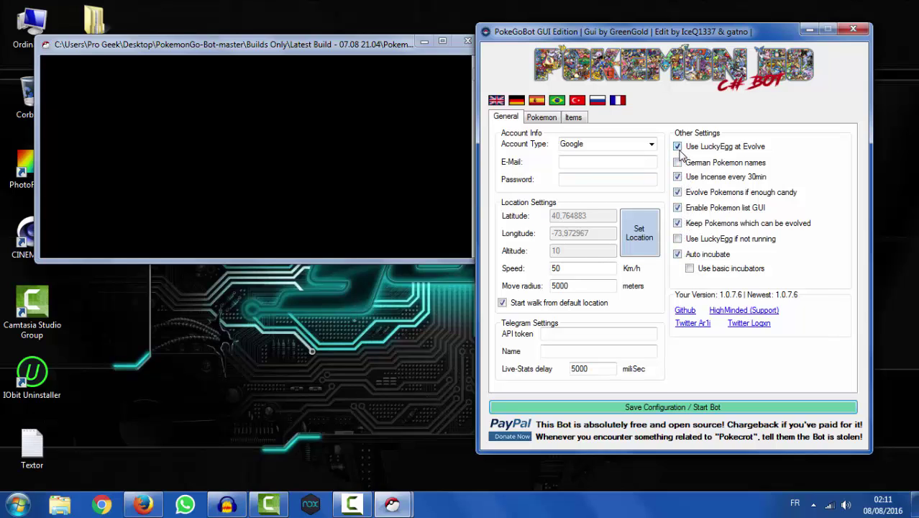
left_click(677, 254)
left_click(677, 146)
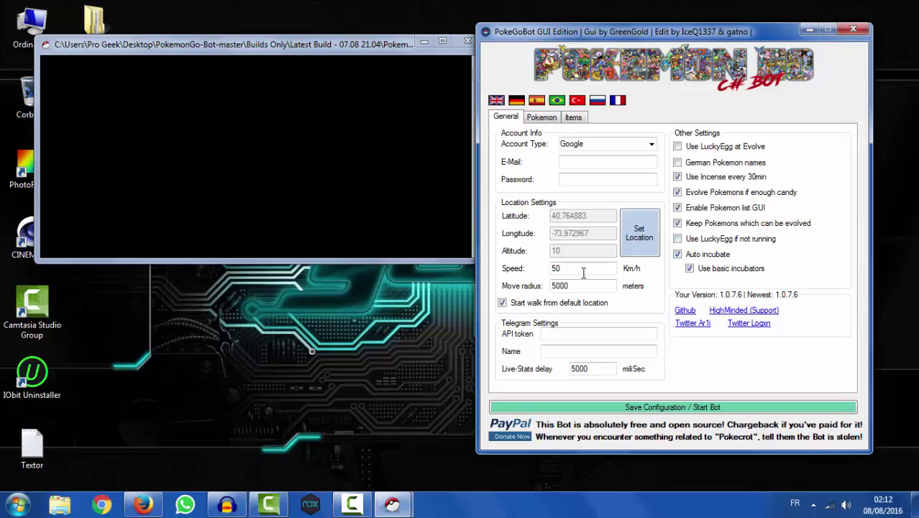
- Set the bot's speed to 30 km/h and its move radius to 3000 meters
left_click_drag(581, 269, 499, 267)
left_click_drag(567, 269, 536, 269)
left_click_drag(571, 286, 517, 284)
key("BackSpace")
key("ctrl+z")
type("0")
- Dismiss the CCleaner alert and set the maximum CP to transfer to 800 in the bot's Pokemon settings
left_click(544, 119)
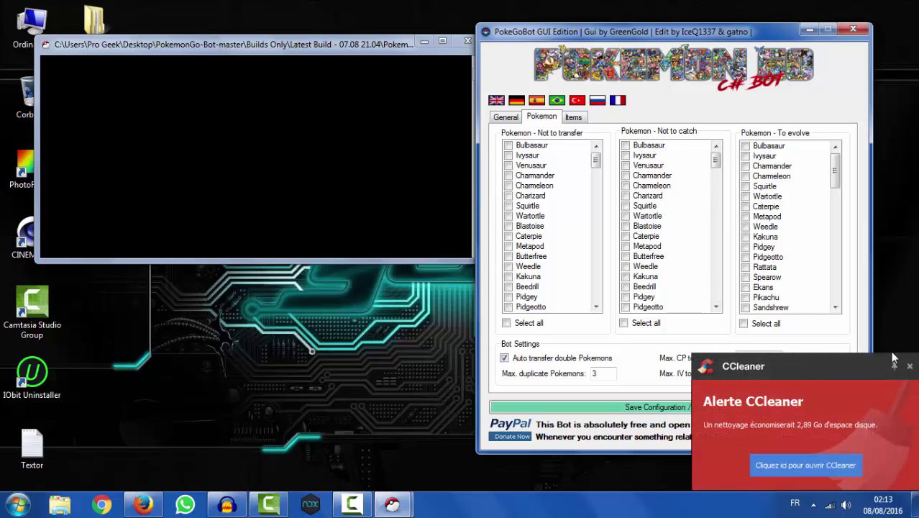
left_click(909, 367)
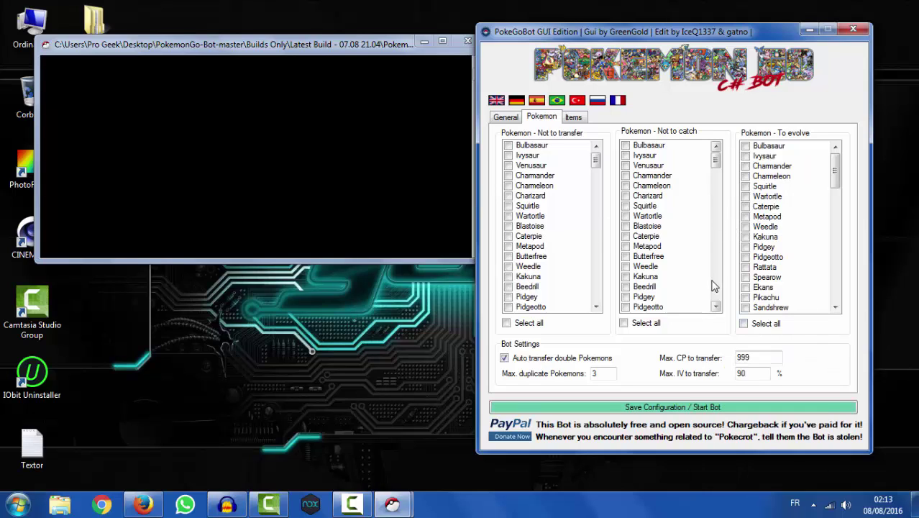
left_click_drag(753, 355, 707, 354)
left_click(754, 355)
left_click_drag(758, 356, 719, 357)
type("800")
double_click(732, 373)
- Review the bot's maximum item counts, from Pokeballs to RazzBerrys, and return to the general settings
left_click(573, 119)
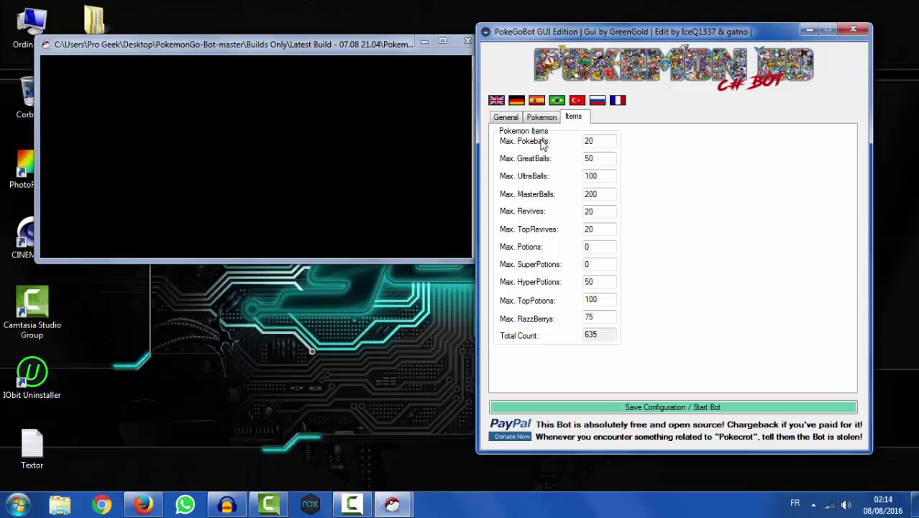
double_click(590, 140)
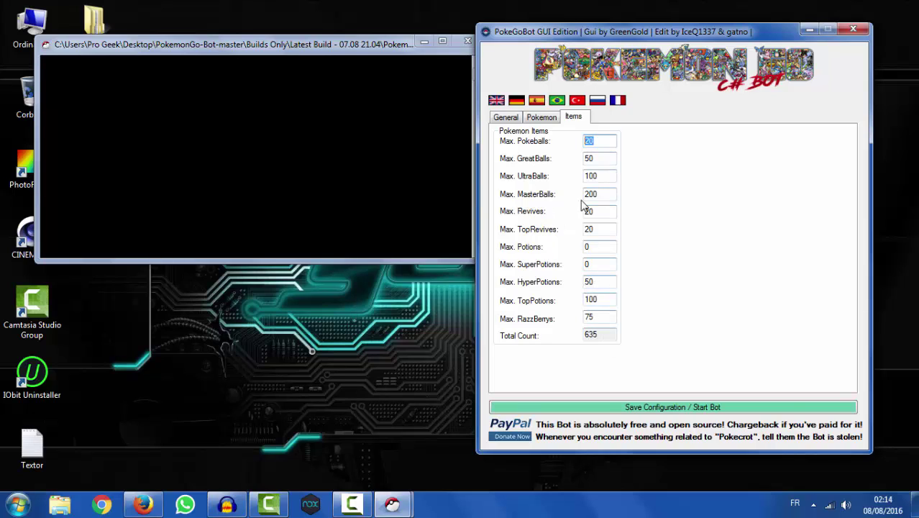
left_click(505, 119)
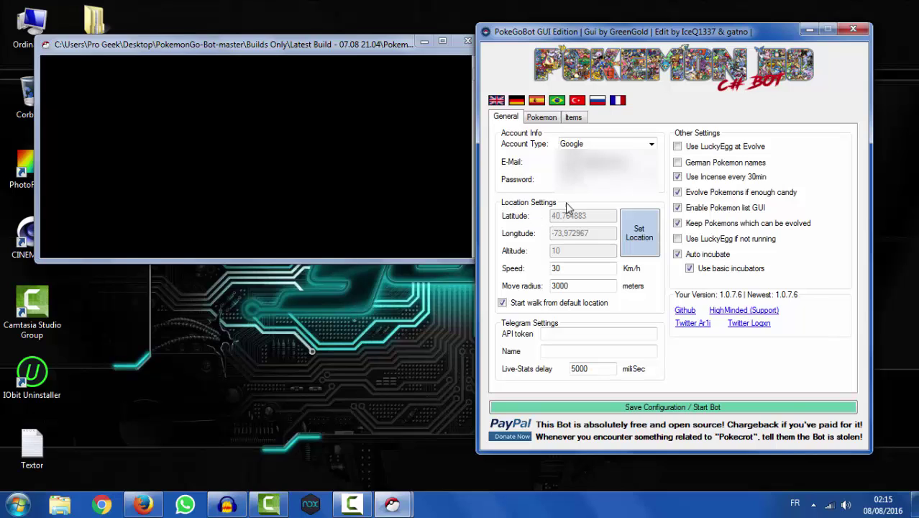
- Try shifting the start point on the location map slightly into Central Park, and exit the selector without setting it
left_click(639, 234)
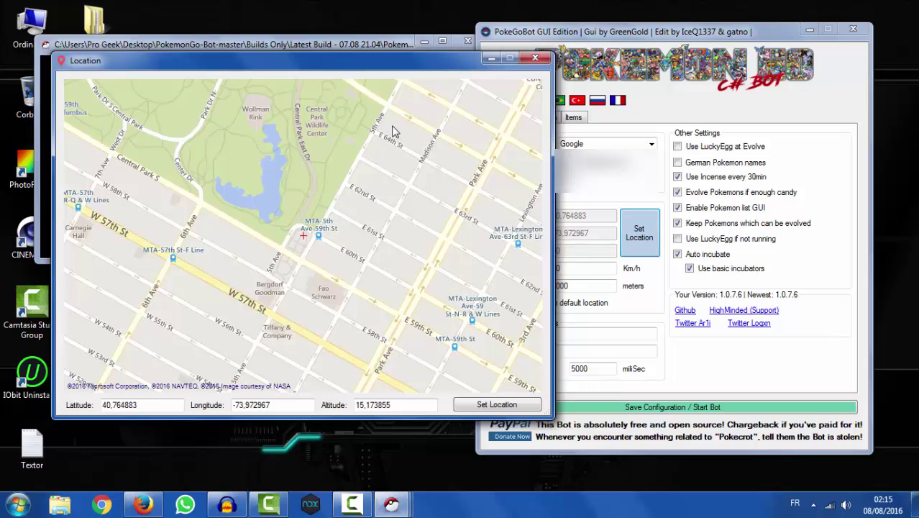
left_click_drag(421, 58, 392, 45)
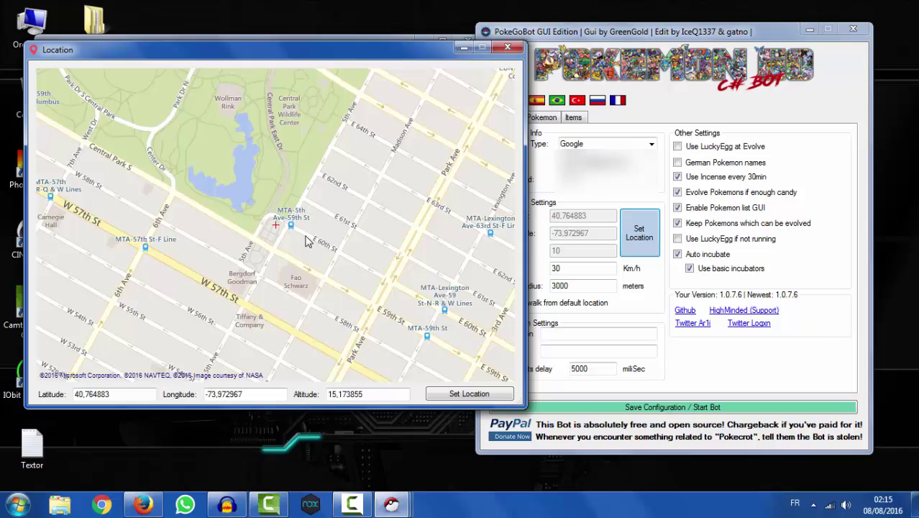
mouse_move(356, 258)
left_mouse_down()
mouse_move(343, 240)
mouse_move(369, 276)
left_mouse_up()
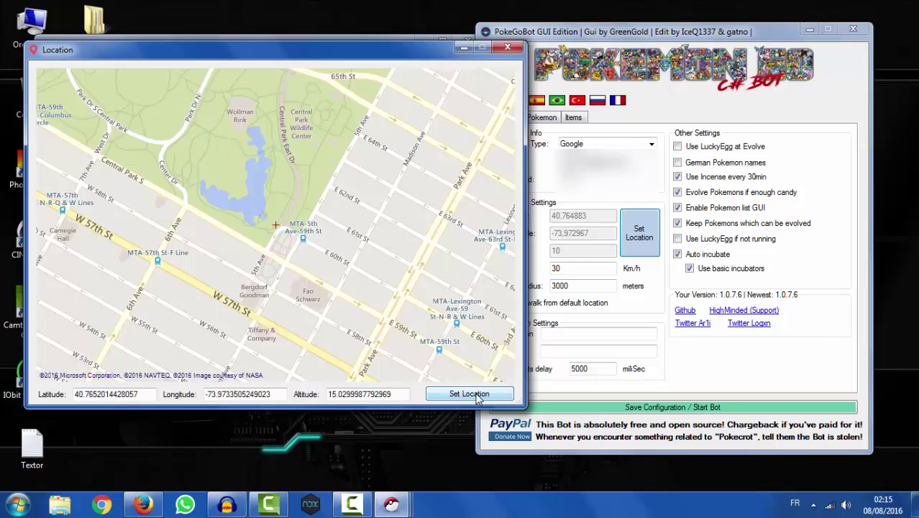
left_click(125, 393)
double_click(125, 393)
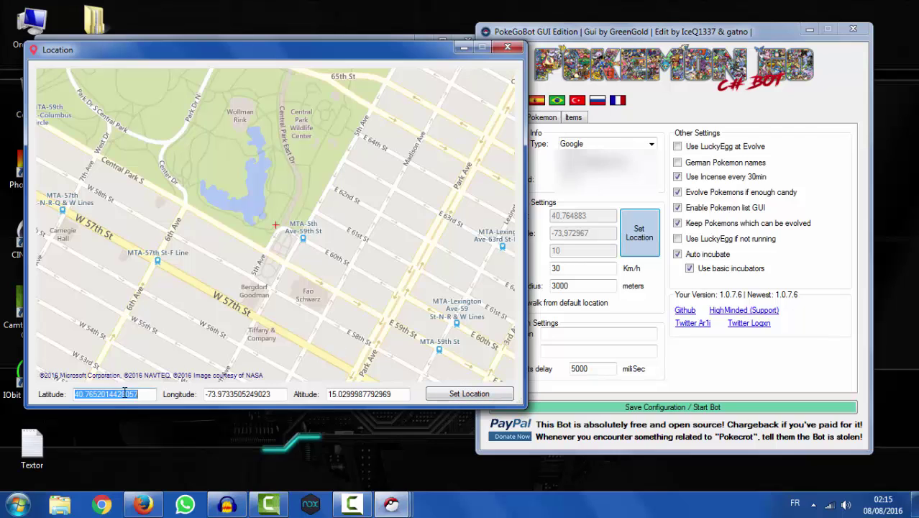
double_click(244, 393)
left_click(358, 348)
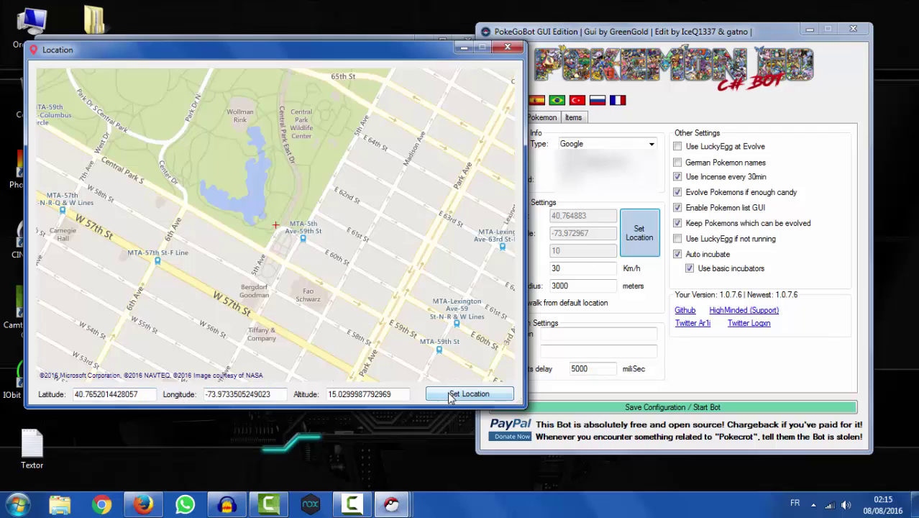
left_click(507, 46)
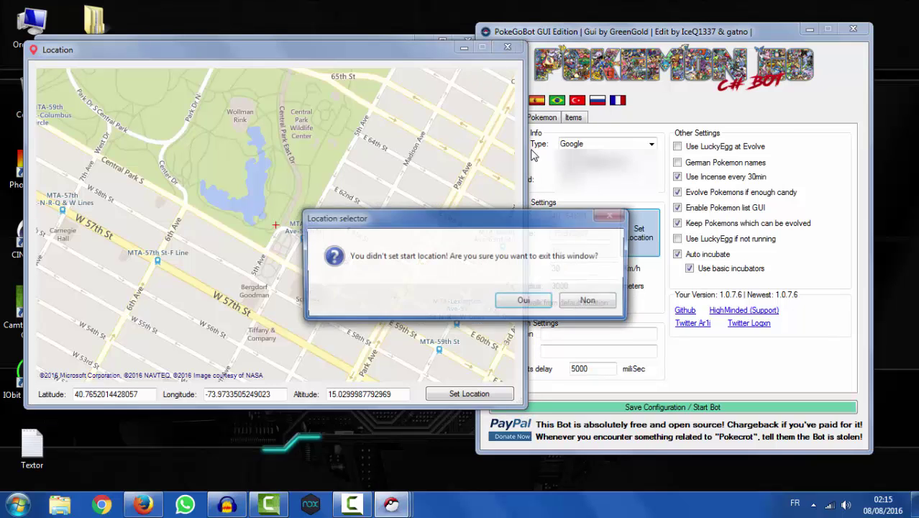
left_click(524, 300)
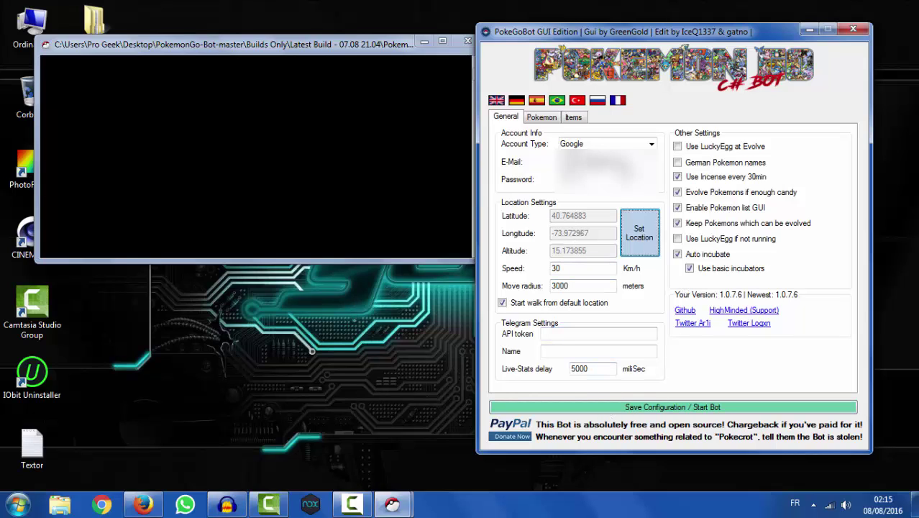
- Save the configuration, start the bot and place the Pokemon List window beside the console
left_click(693, 412)
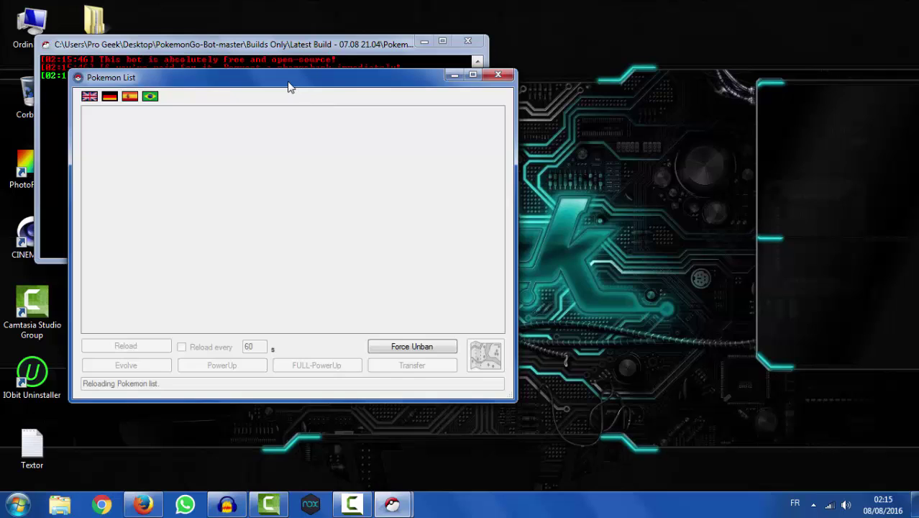
left_click_drag(290, 82, 689, 107)
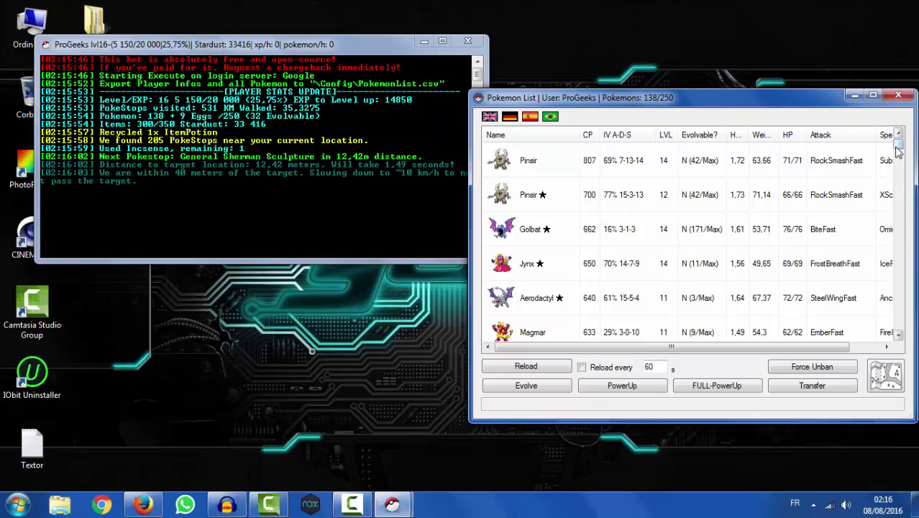
mouse_move(897, 154)
left_mouse_down()
mouse_move(901, 246)
mouse_move(898, 147)
mouse_move(889, 146)
left_mouse_up()
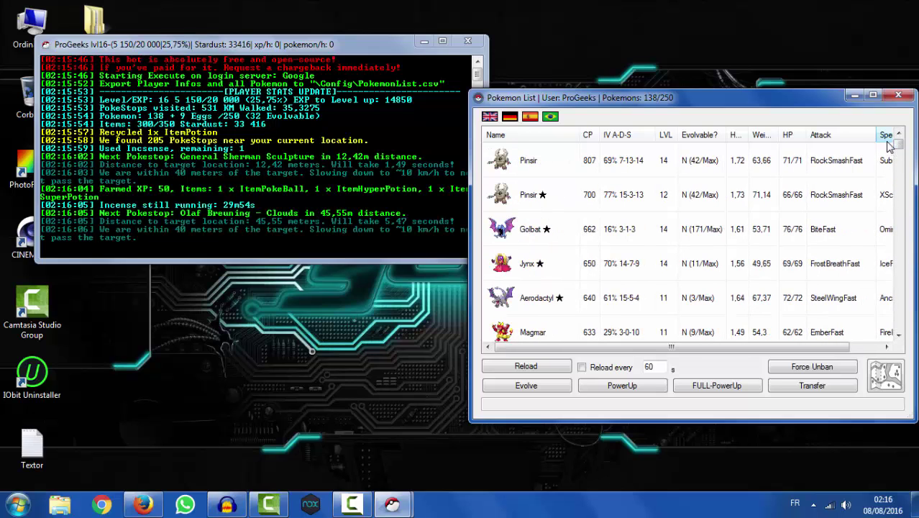
- Check the bot's console log, reposition the Pokemon List window and reload the Pokemon list
left_click(332, 190)
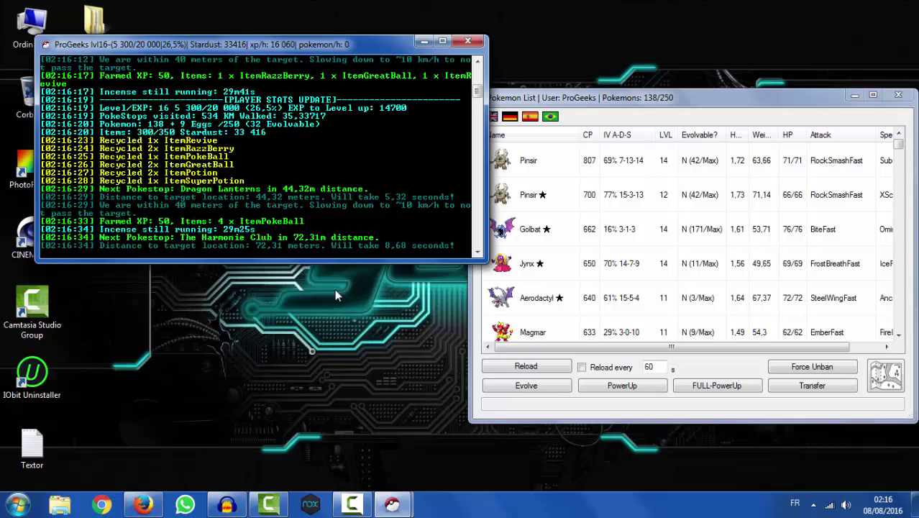
left_click_drag(662, 107, 644, 88)
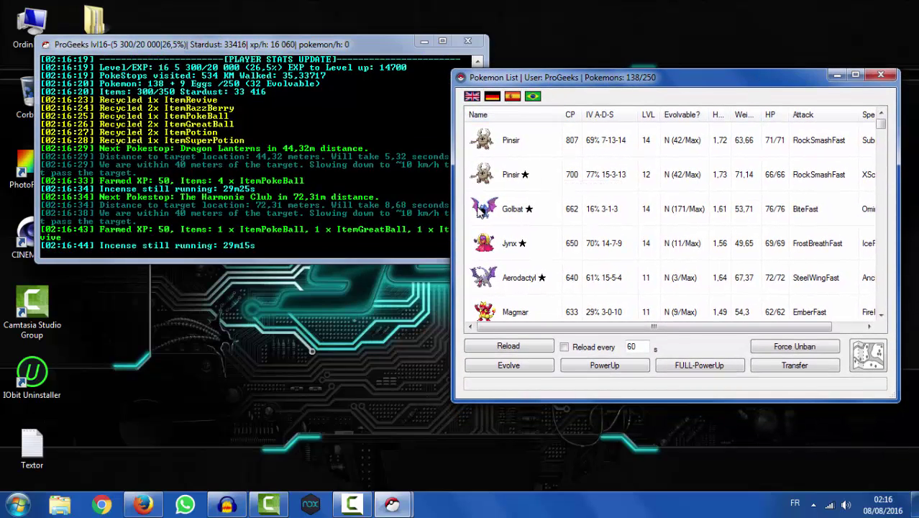
left_click(508, 348)
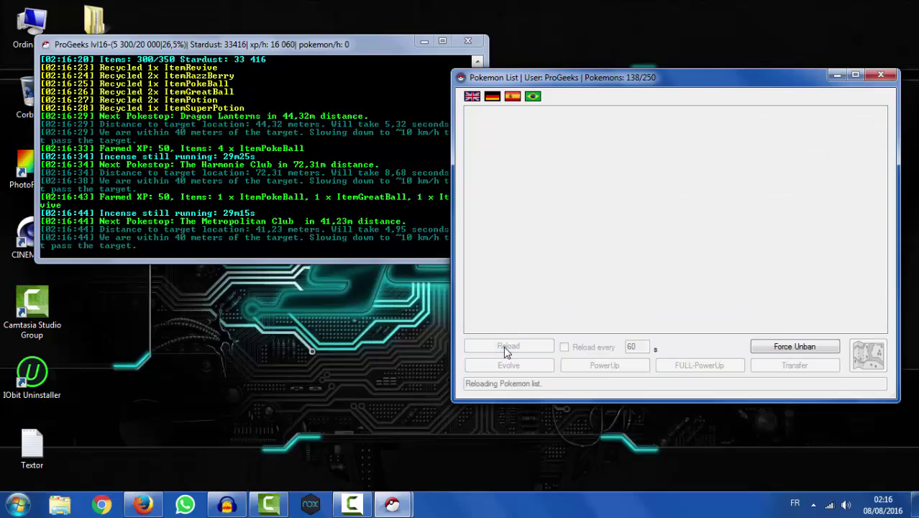